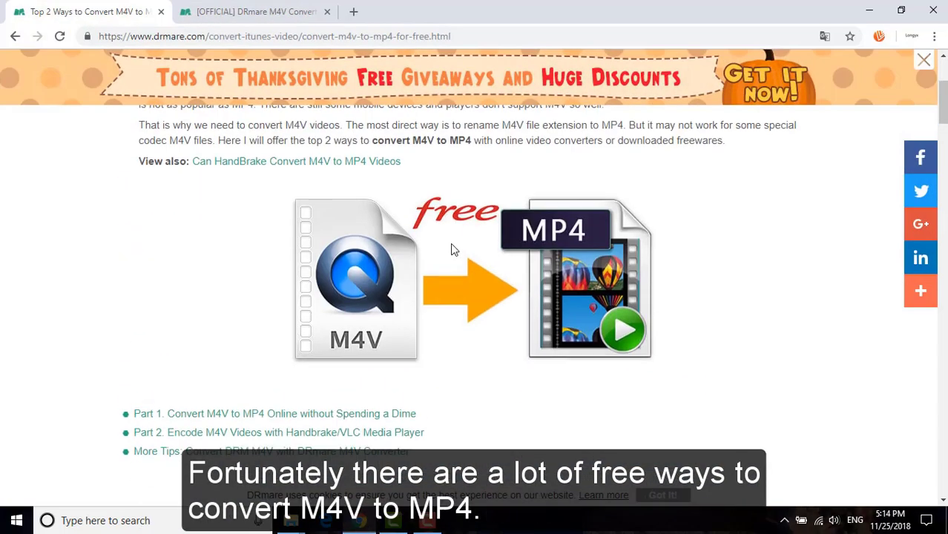
# Scroll through the article's Part 1 online-converter and HandBrake/VLC sections.
pyautogui.scroll(3, 454, 250)
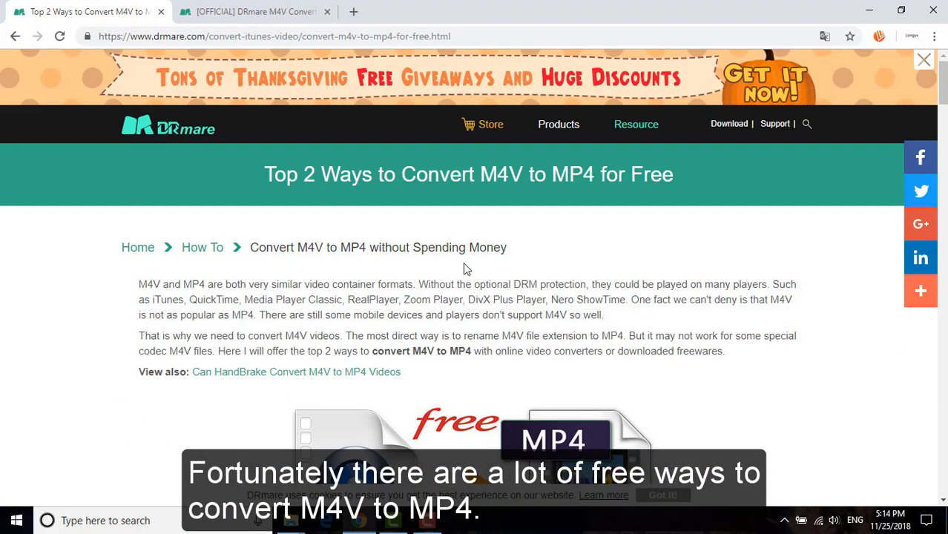
pyautogui.scroll(-1, 466, 268)
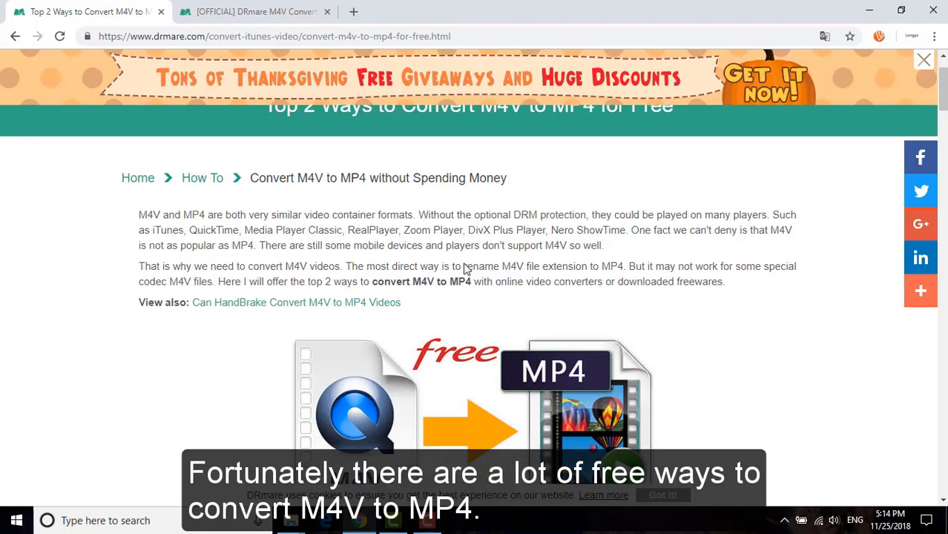
pyautogui.scroll(-1, 465, 263)
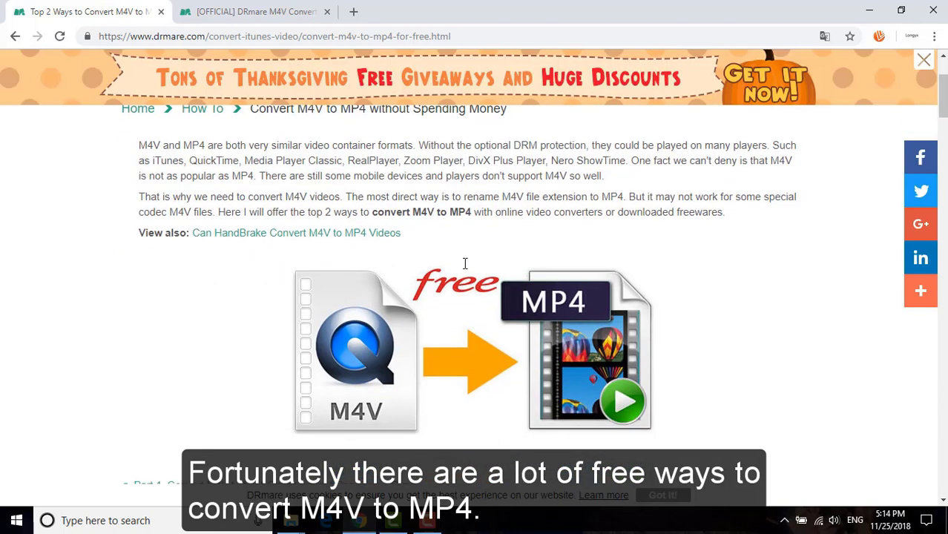
pyautogui.scroll(-3, 466, 264)
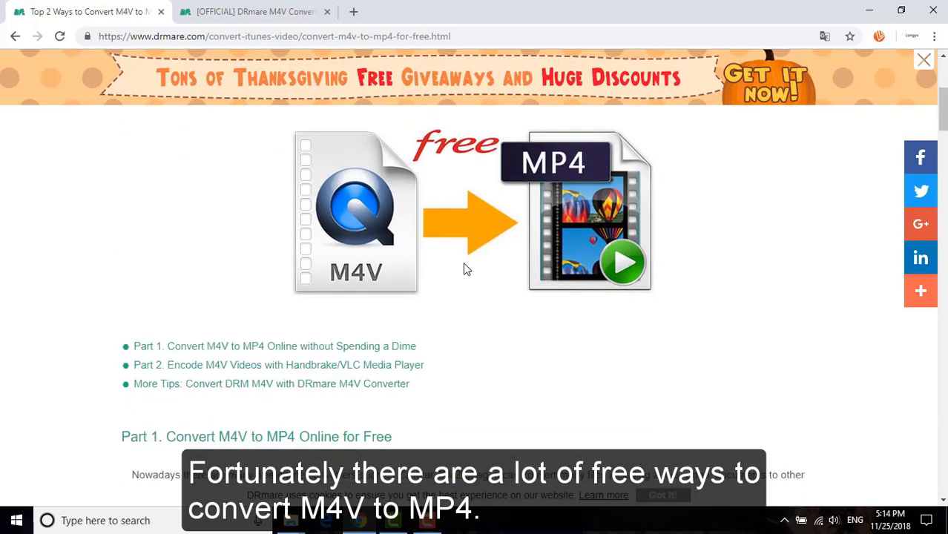
pyautogui.scroll(-1, 348, 386)
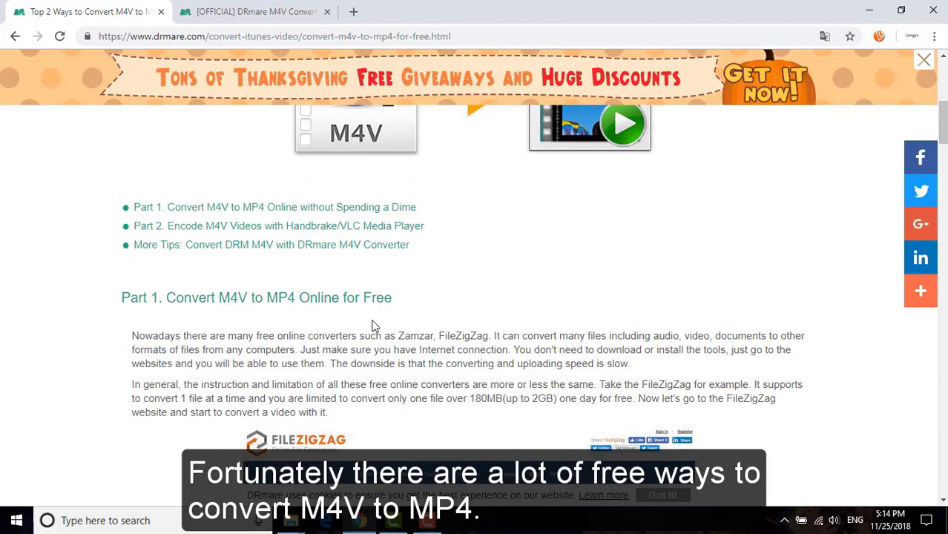
pyautogui.scroll(-1, 393, 323)
pyautogui.scroll(-3, 396, 310)
pyautogui.scroll(-3, 396, 310)
pyautogui.scroll(-1, 327, 319)
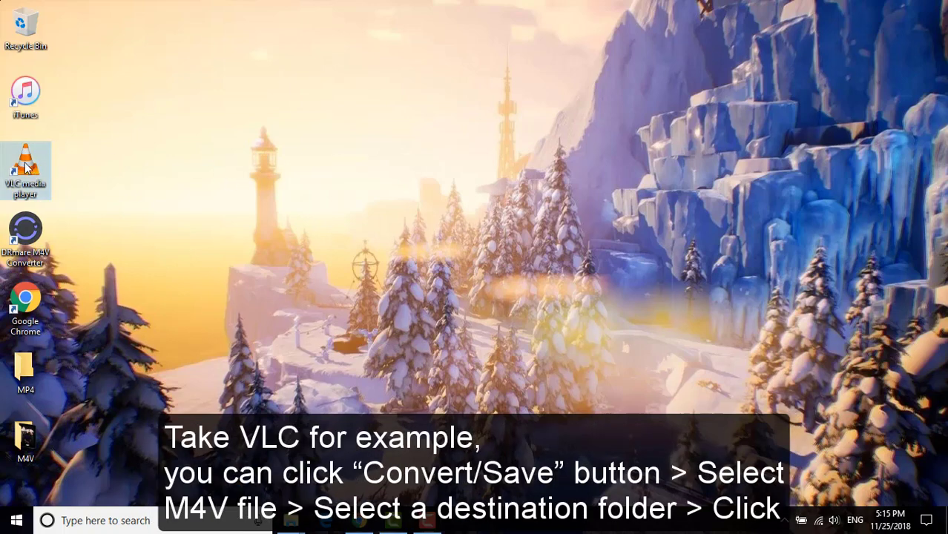
# Start VLC, dismiss its privacy notice, and bring up the Media > Convert / Save dialog.
pyautogui.doubleClick(26, 167)
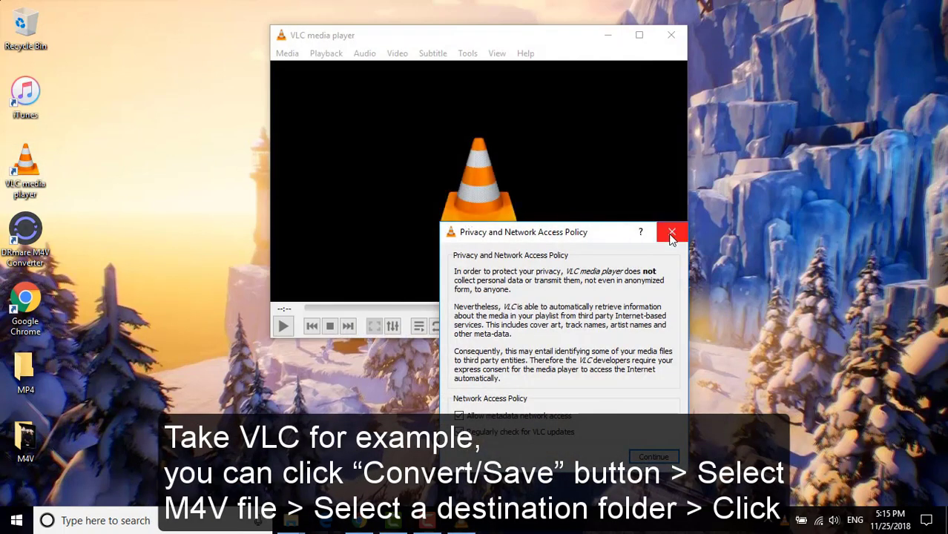
pyautogui.click(672, 235)
pyautogui.click(289, 54)
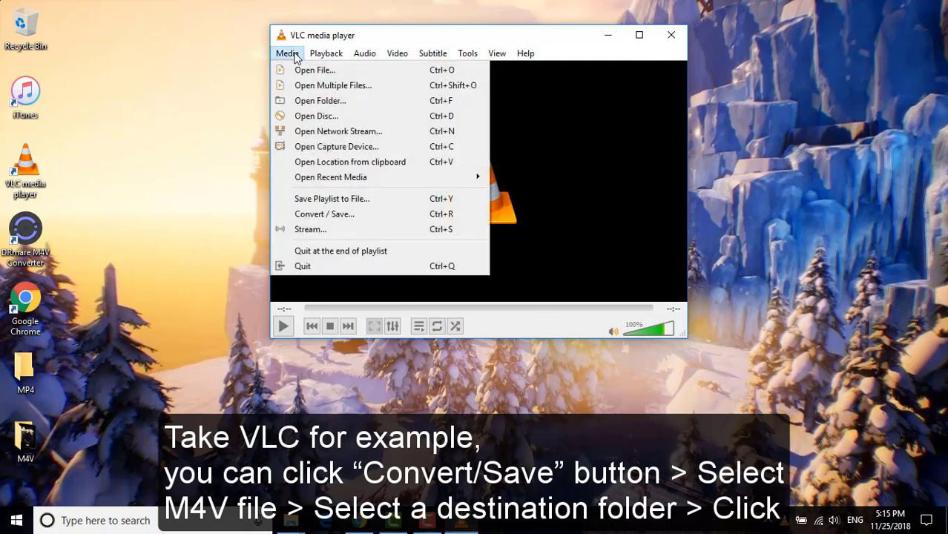
pyautogui.click(331, 213)
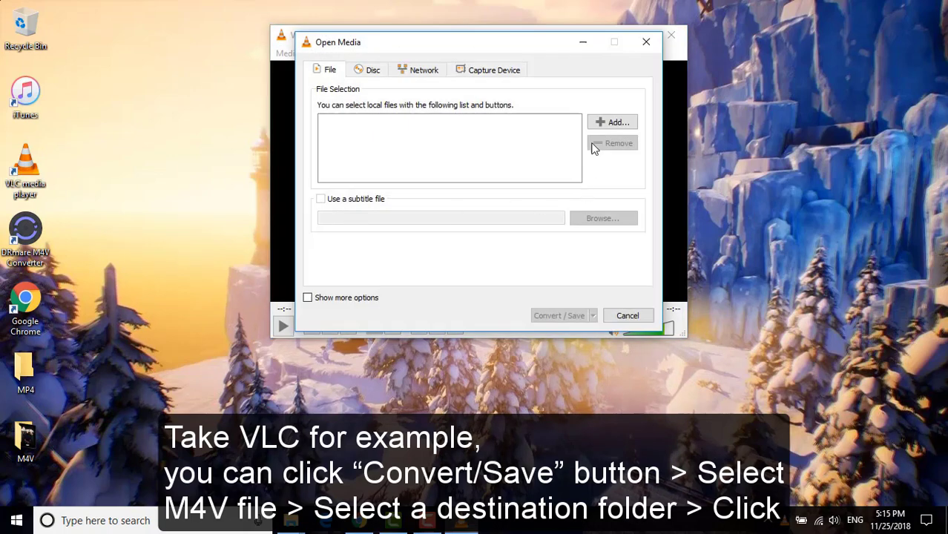
# Add Desktop > M4V > 101 Trailer (HD).m4v as the conversion source.
pyautogui.click(607, 125)
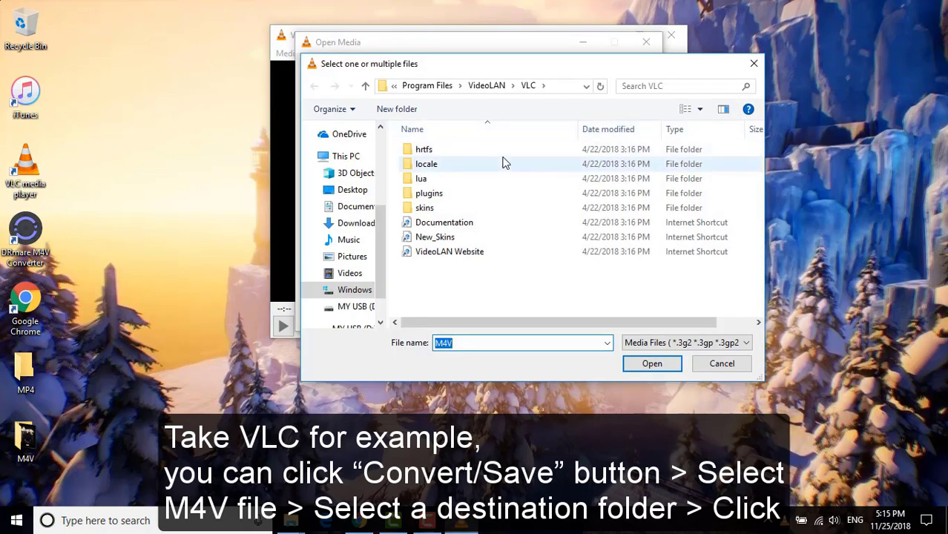
pyautogui.click(354, 190)
pyautogui.doubleClick(438, 152)
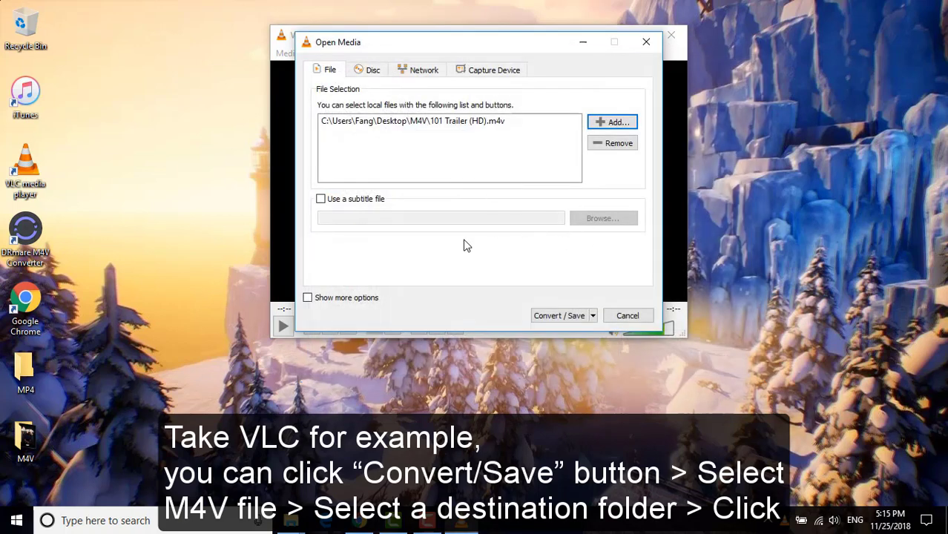
# Convert the trailer to 'convert m4v to mp4' in the desktop MP4 folder.
pyautogui.click(557, 318)
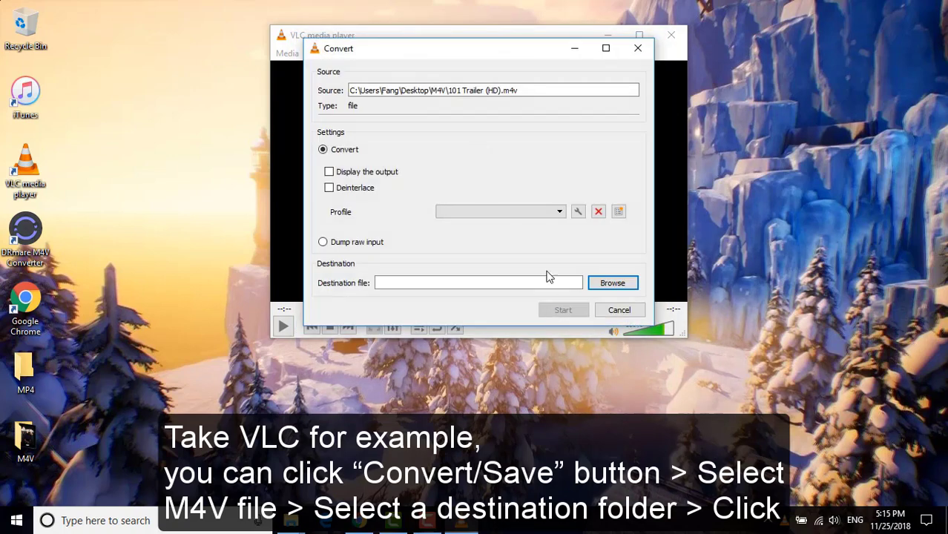
pyautogui.click(613, 283)
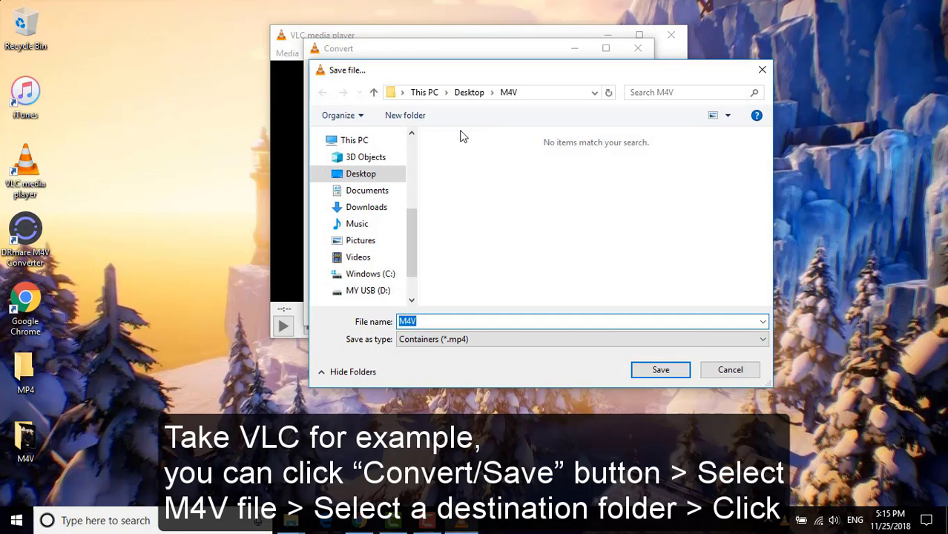
pyautogui.click(473, 92)
pyautogui.doubleClick(451, 170)
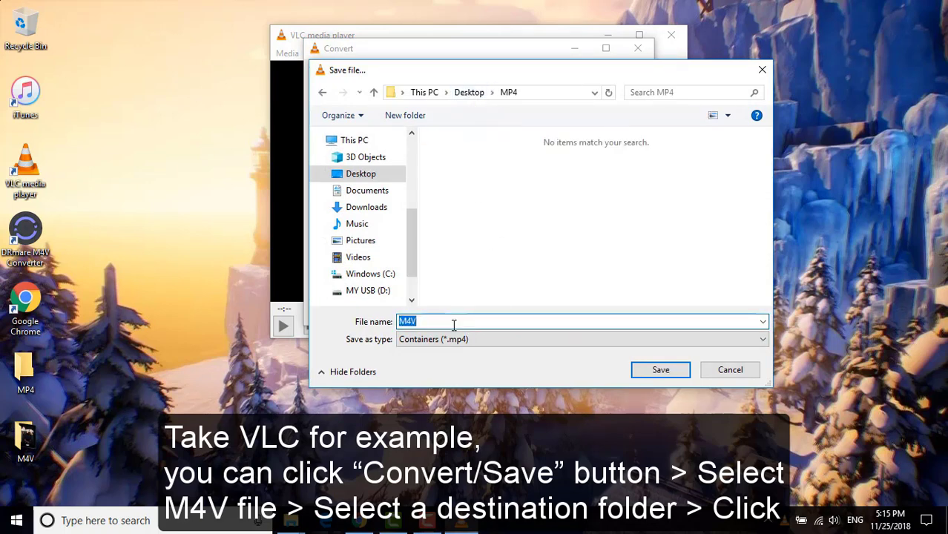
pyautogui.write('convert m4v to mp4')
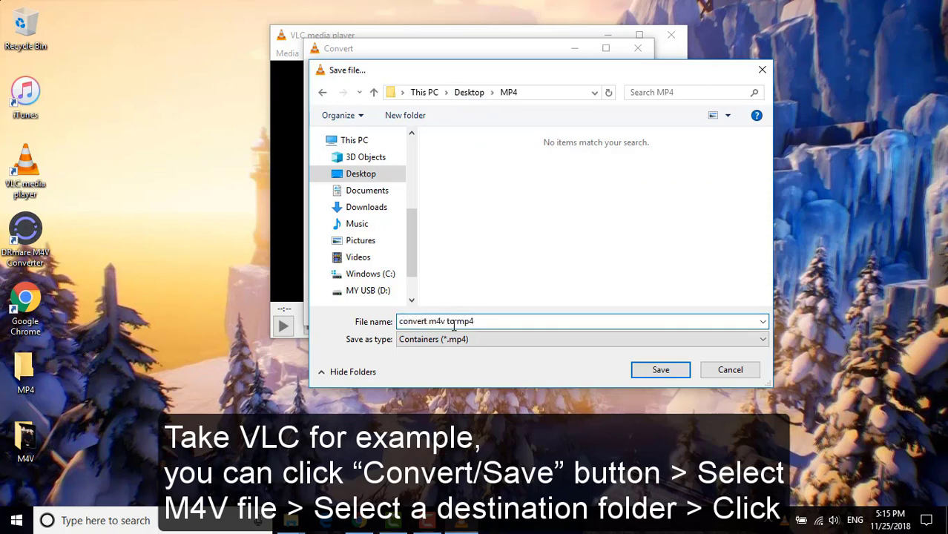
pyautogui.click(661, 375)
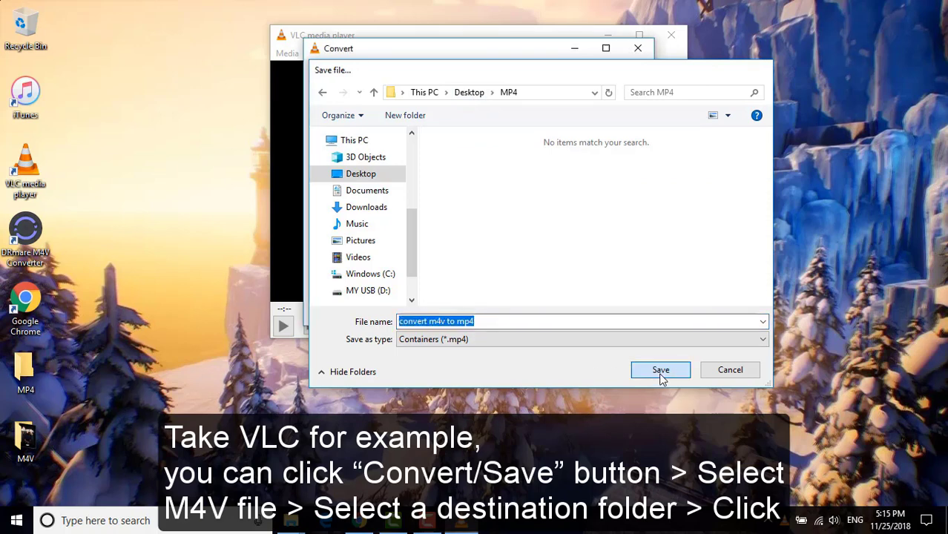
pyautogui.click(563, 312)
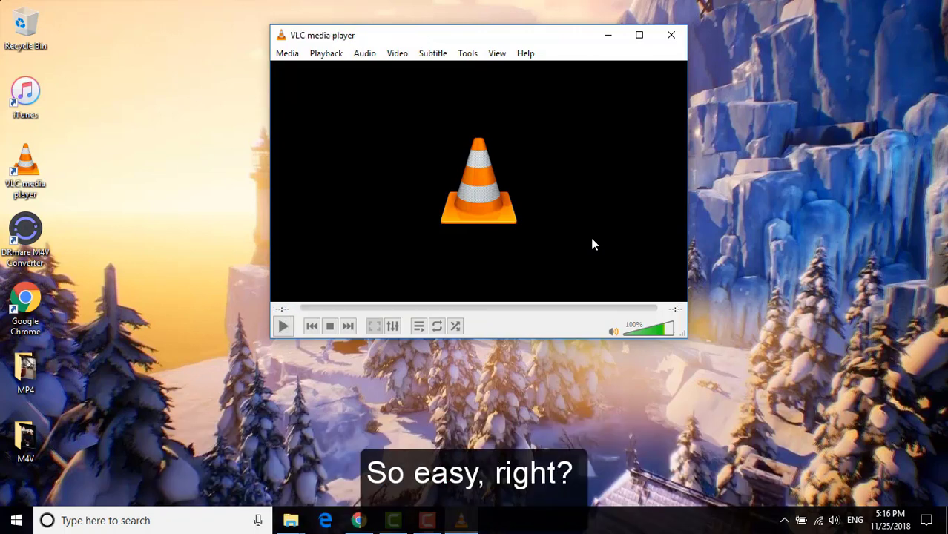
# Minimize VLC and scroll the DRmare M4V Converter product page back to 'Remove DRM'.
pyautogui.click(610, 34)
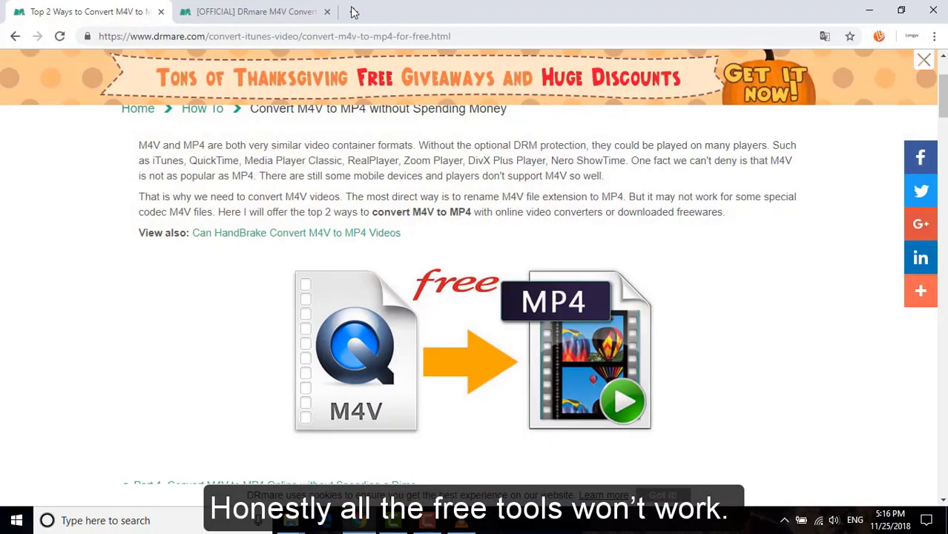
pyautogui.click(277, 13)
pyautogui.scroll(3, 403, 293)
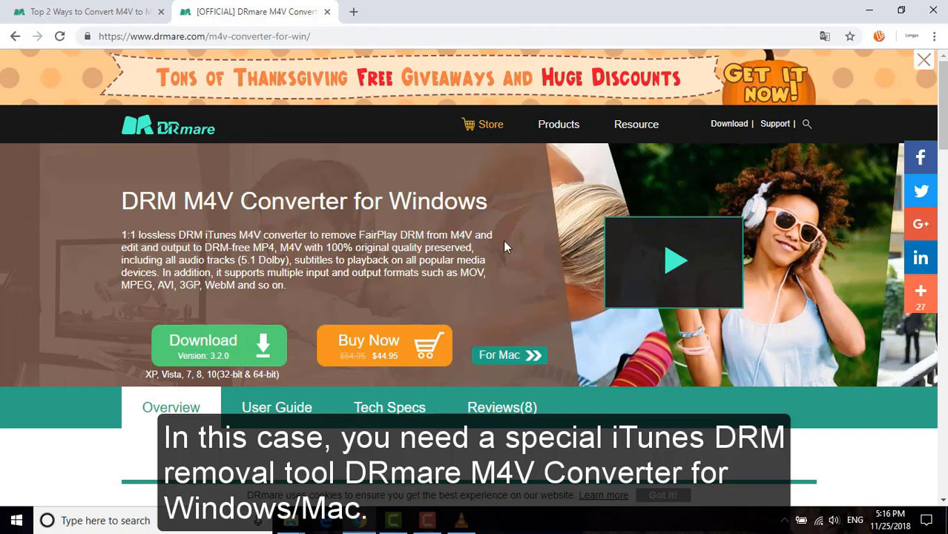
pyautogui.scroll(-1, 503, 240)
pyautogui.scroll(-3, 503, 241)
pyautogui.scroll(-1, 503, 247)
pyautogui.scroll(-3, 503, 246)
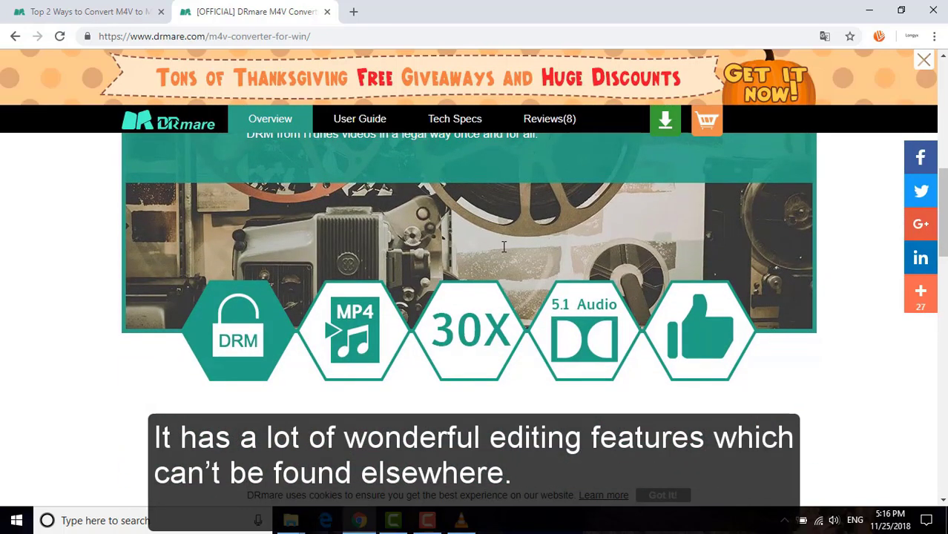
pyautogui.scroll(2, 503, 246)
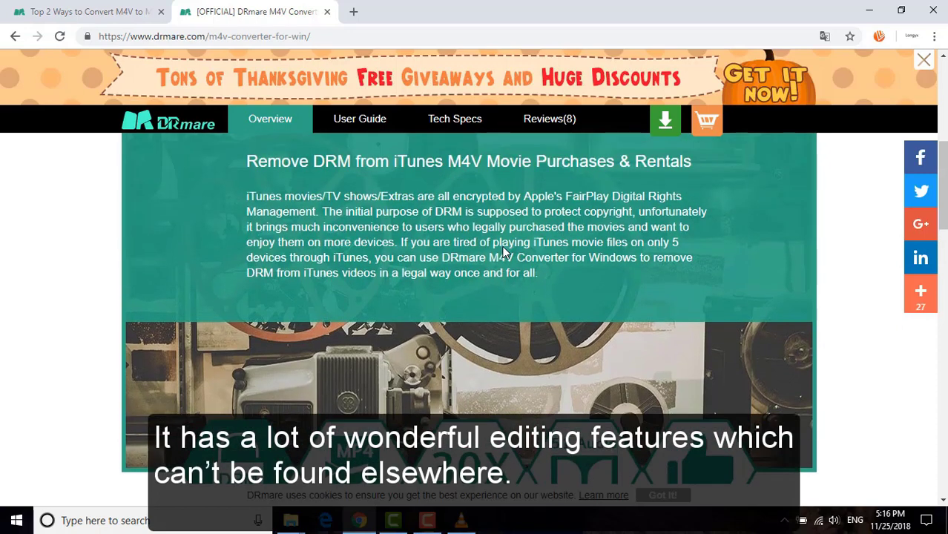
pyautogui.scroll(1, 504, 246)
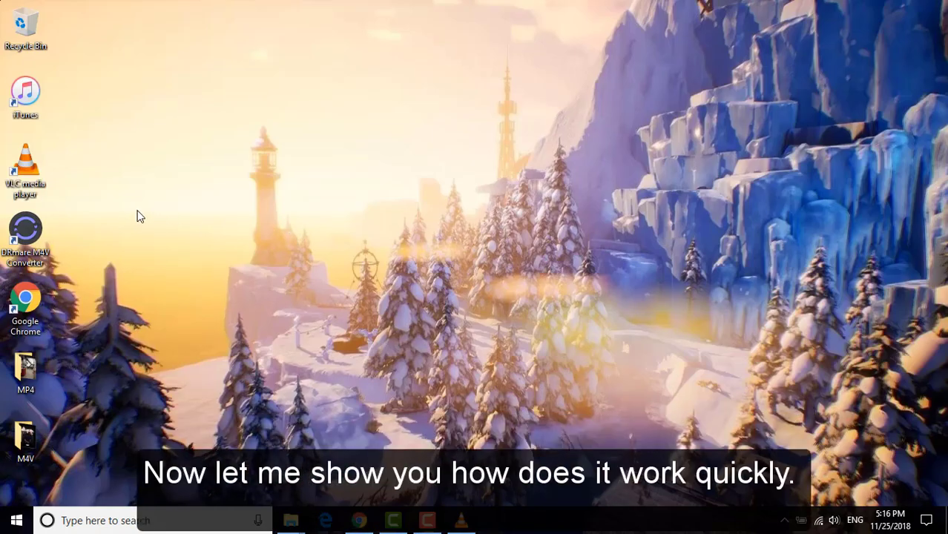
# Launch DRmare M4V Converter, import 101 Trailer (HD) from iTunes, and hide iTunes.
pyautogui.doubleClick(29, 227)
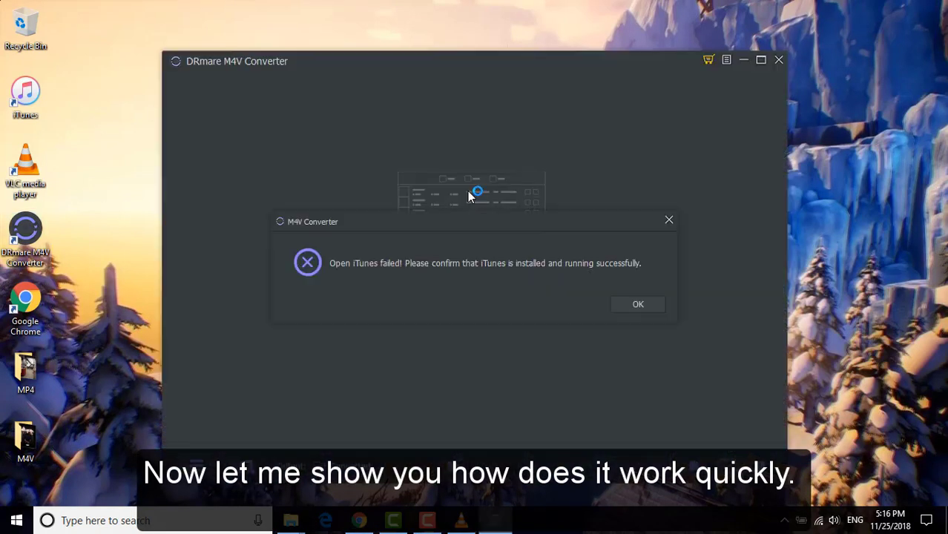
pyautogui.click(671, 224)
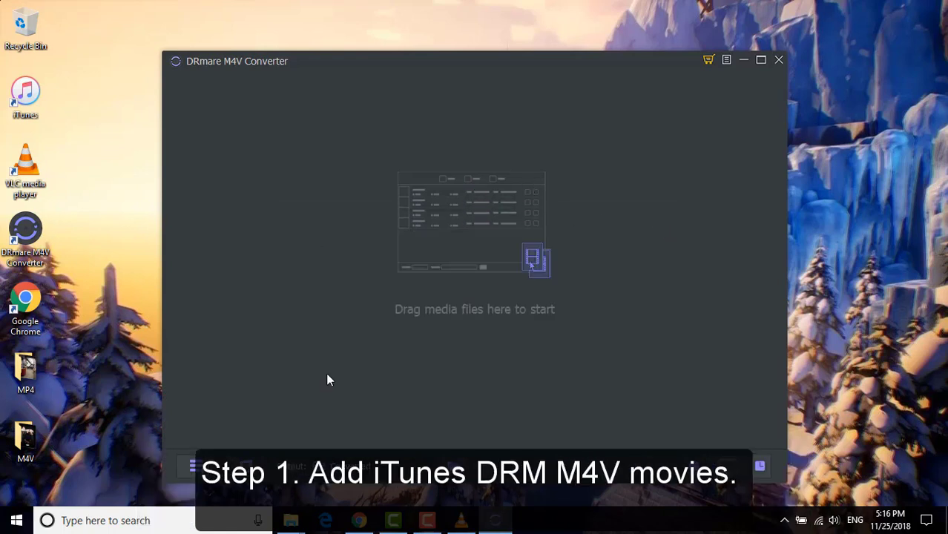
pyautogui.click(532, 261)
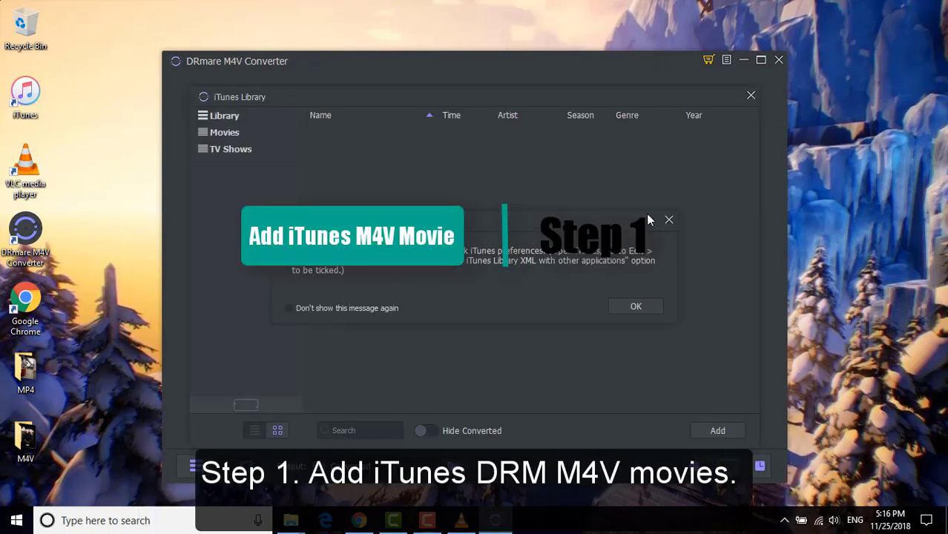
pyautogui.click(669, 221)
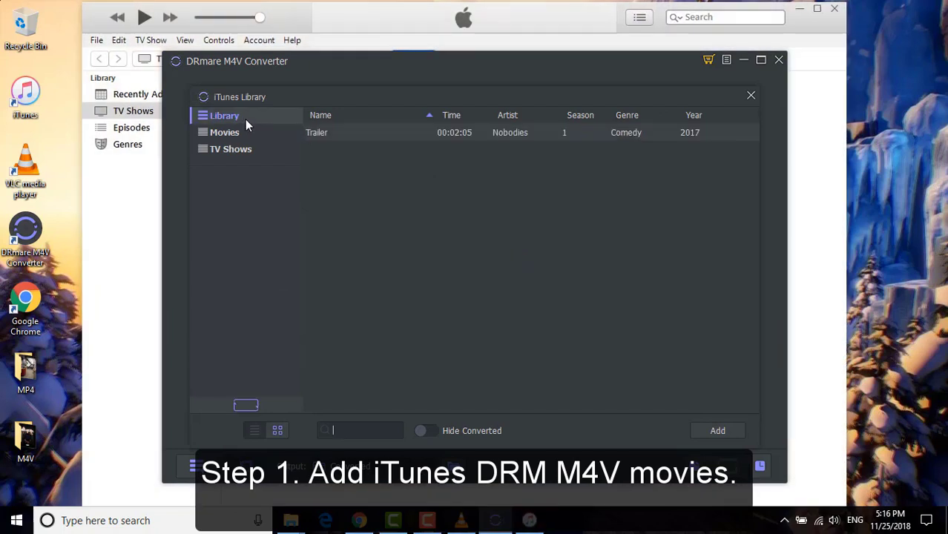
pyautogui.click(372, 130)
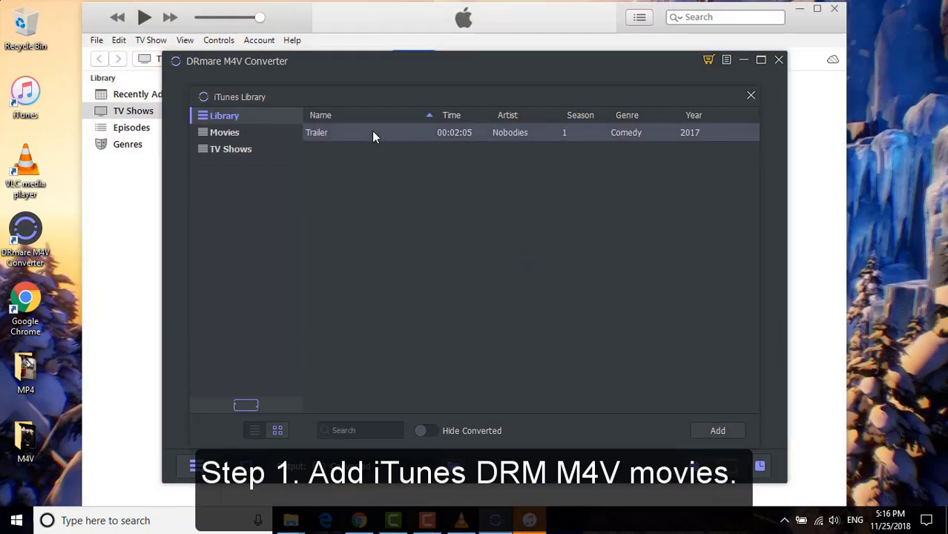
pyautogui.click(718, 432)
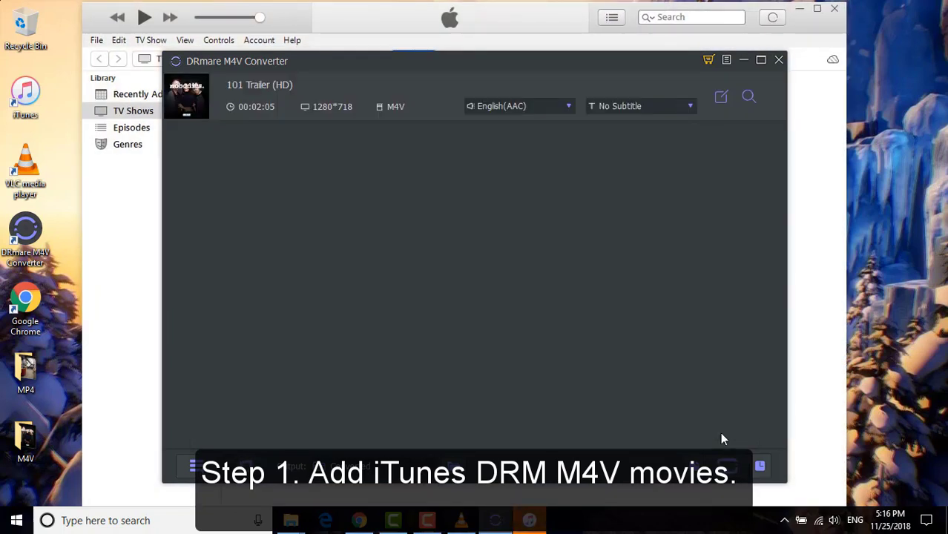
pyautogui.click(807, 166)
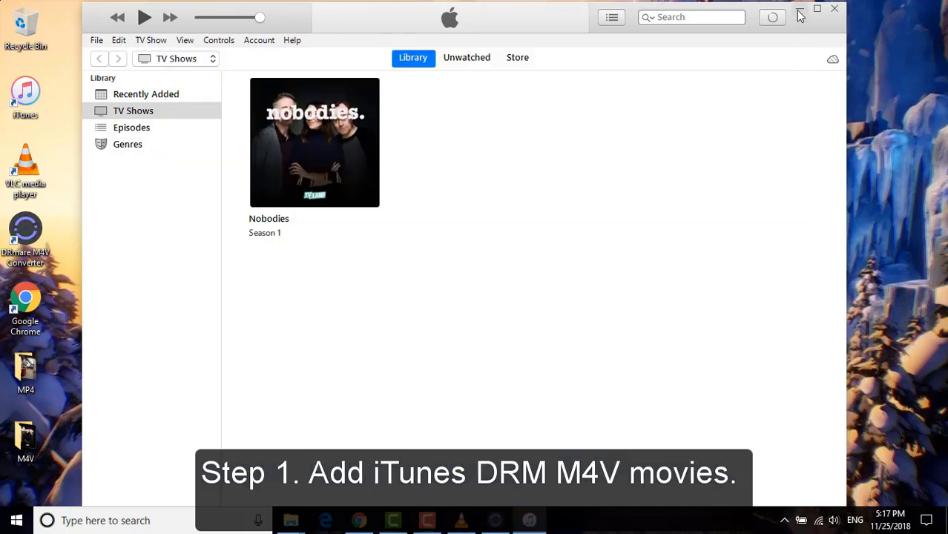
pyautogui.click(800, 8)
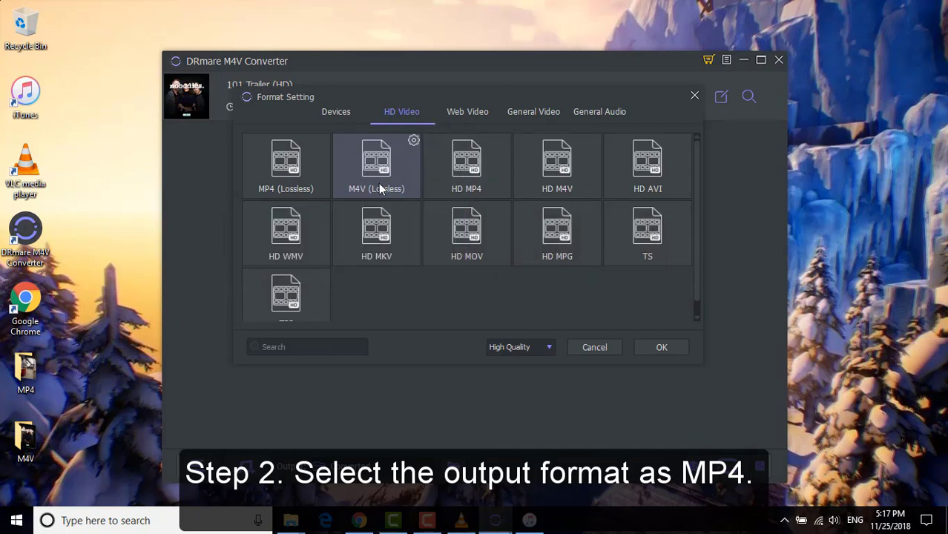
# Confirm MP4 output and preview the trailer's Adjust, Effect, Watermark and Subtitle editor tabs.
pyautogui.click(661, 345)
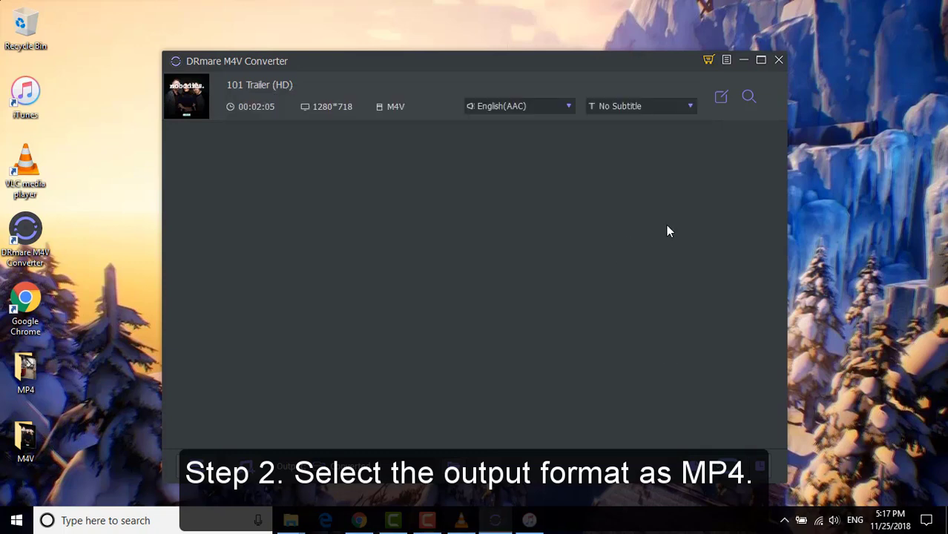
pyautogui.click(722, 98)
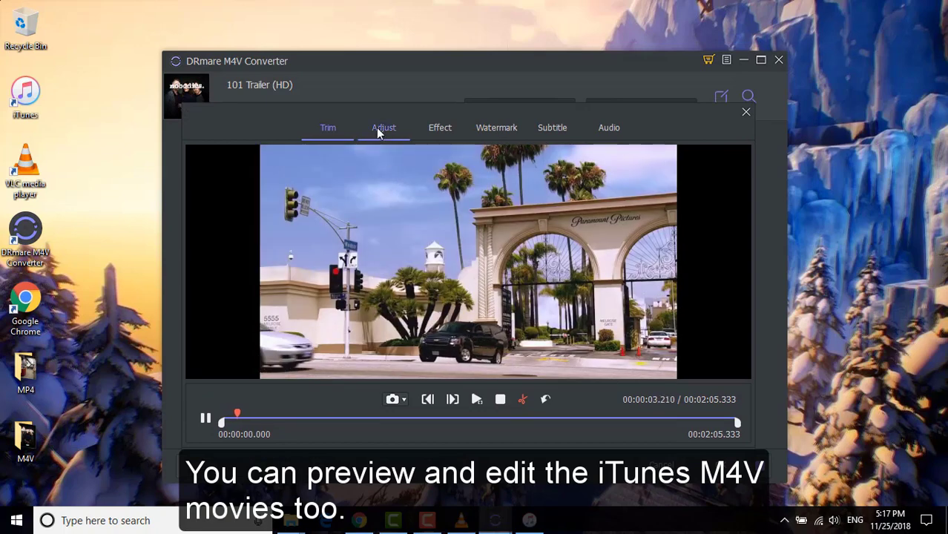
pyautogui.click(383, 130)
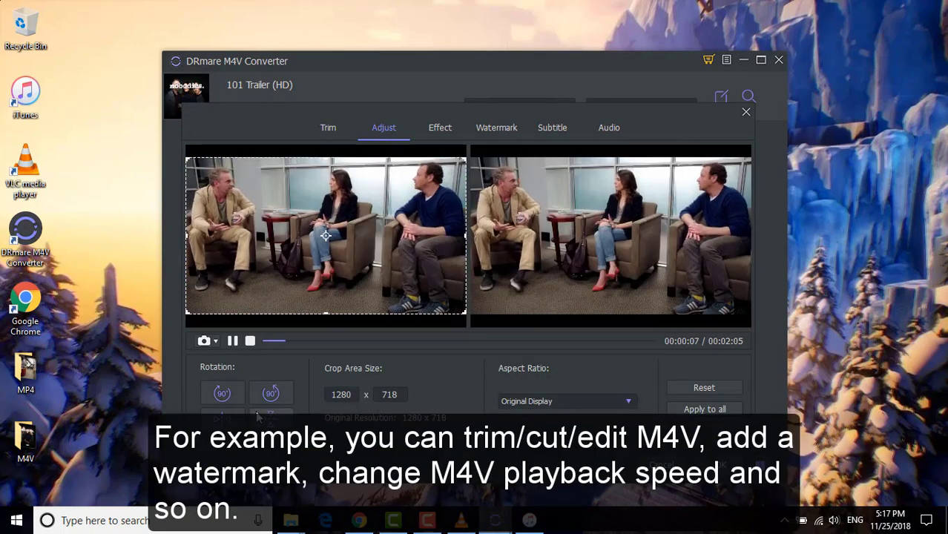
pyautogui.click(440, 127)
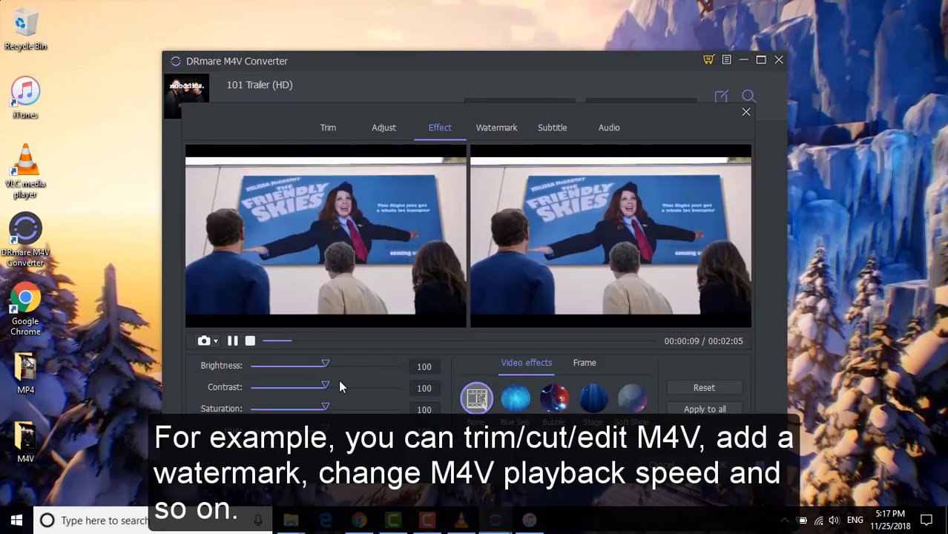
pyautogui.click(498, 127)
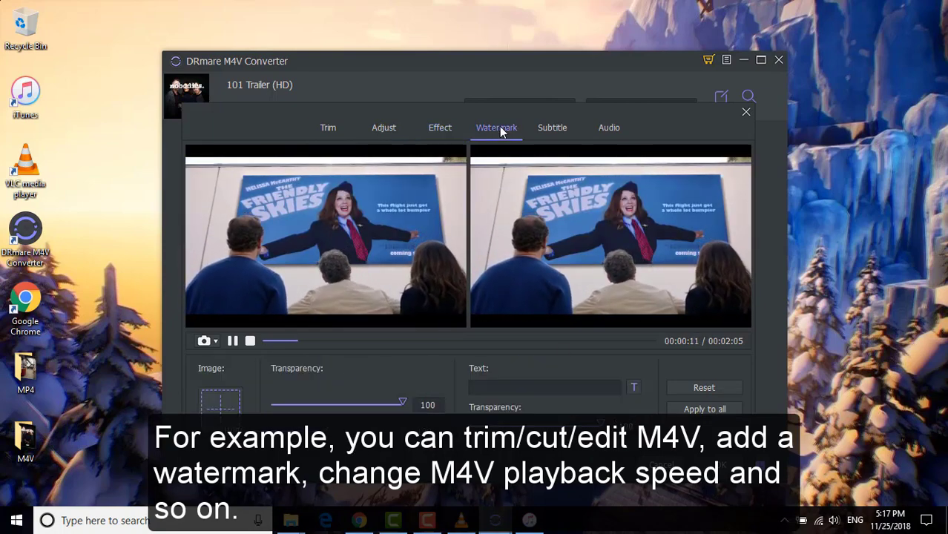
pyautogui.click(552, 127)
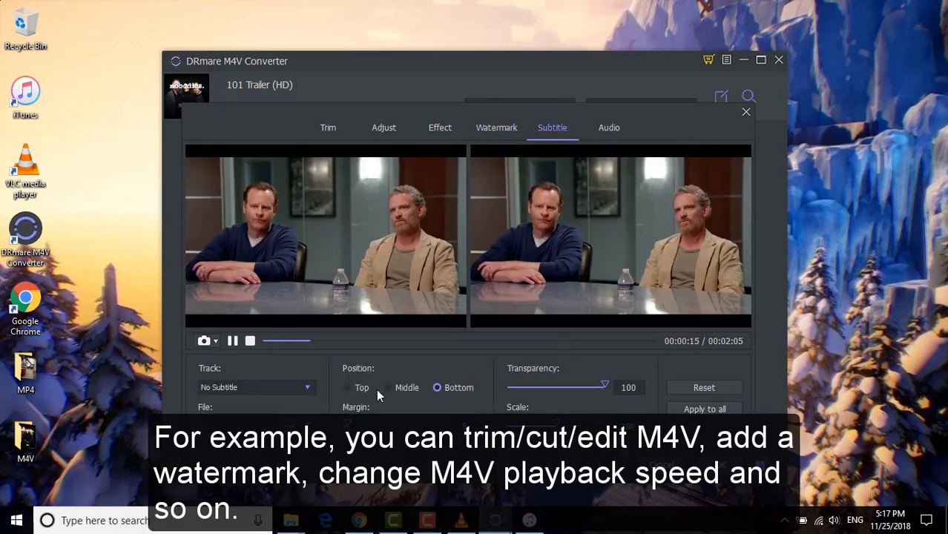
pyautogui.click(711, 465)
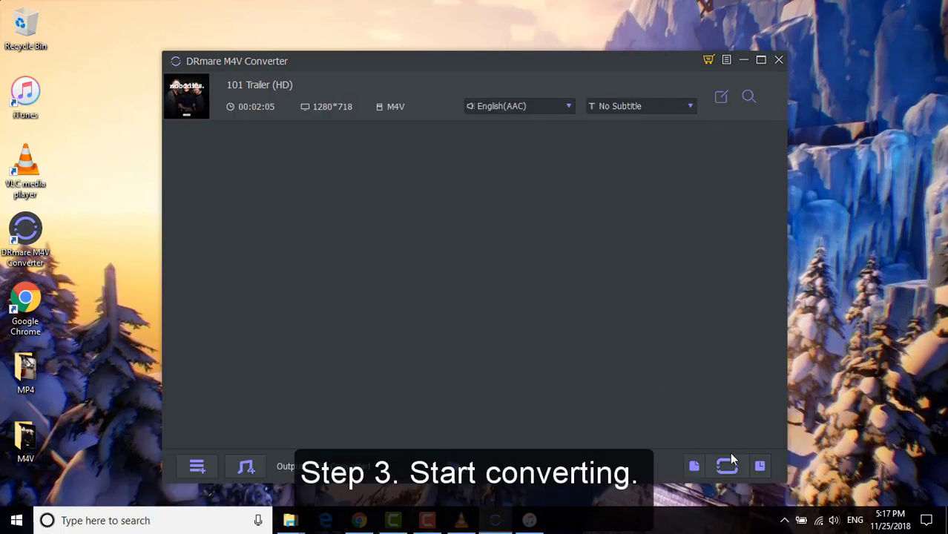
# Convert 101 Trailer (HD), continuing past the Buy Now trial prompt.
pyautogui.click(727, 465)
pyautogui.click(380, 276)
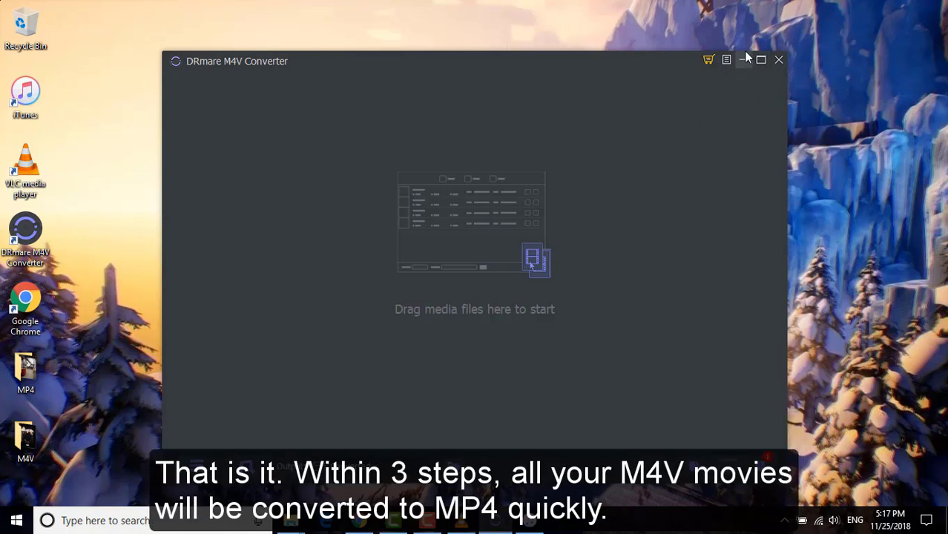
# Minimize the DRmare M4V Converter window to the taskbar.
pyautogui.click(743, 59)
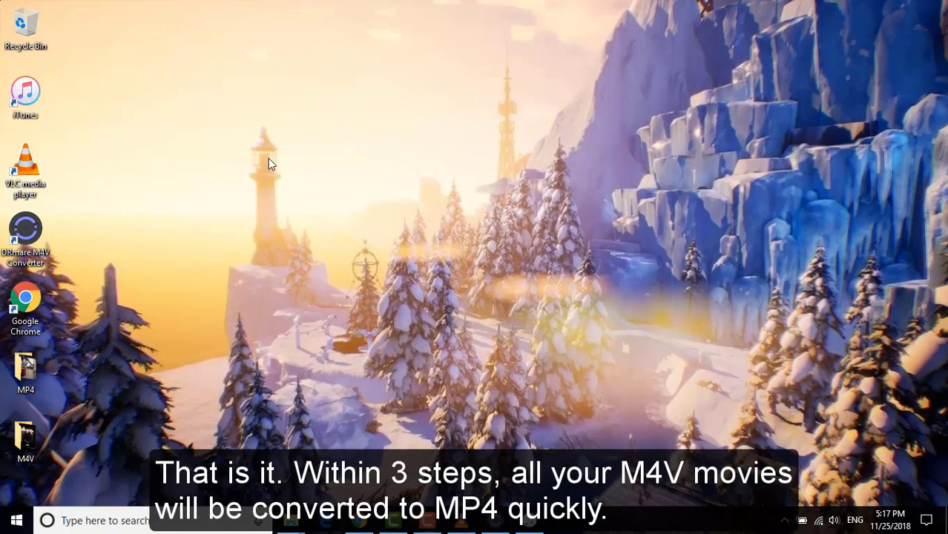